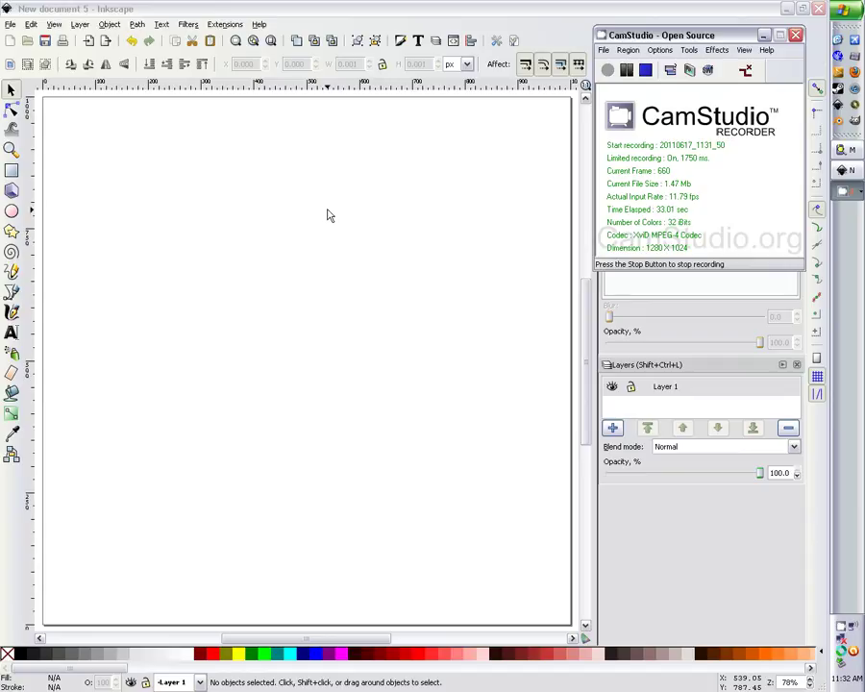
# Start importing a file and browse to the Data, Projects, Bral Sitting Vector demo folder on the JLR_Flash (H:) drive
pyautogui.click(376, 12)
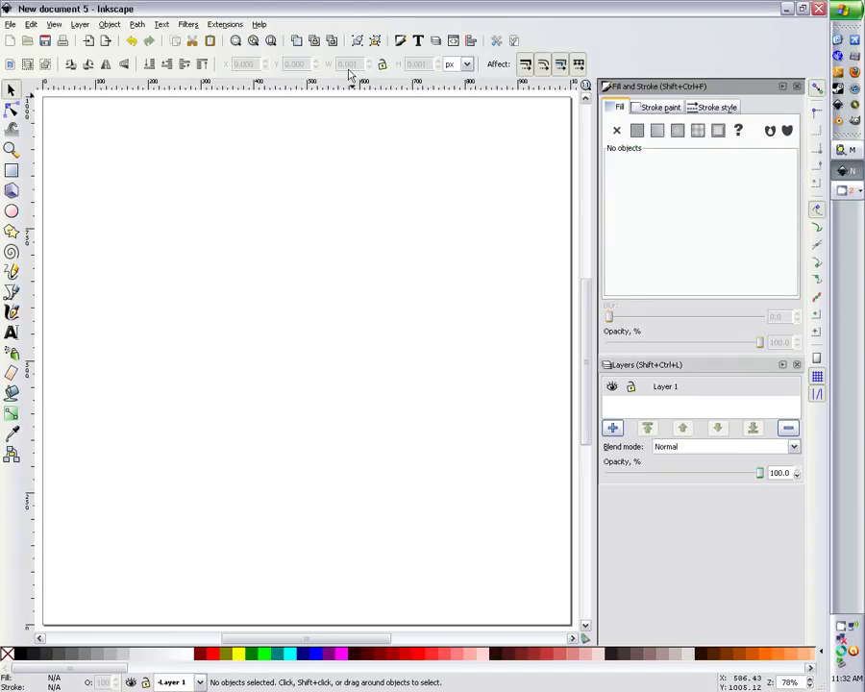
pyautogui.click(11, 25)
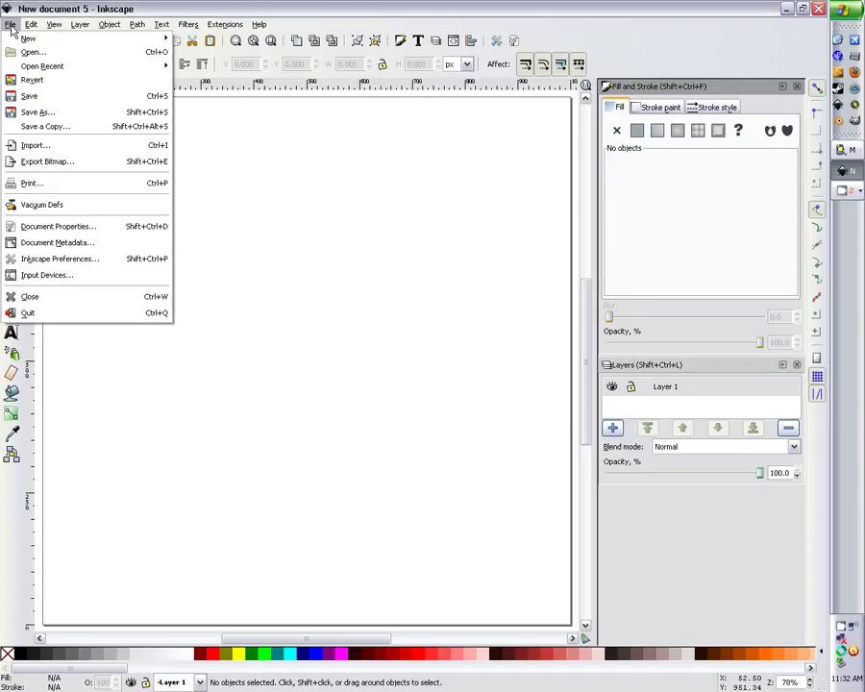
pyautogui.click(36, 147)
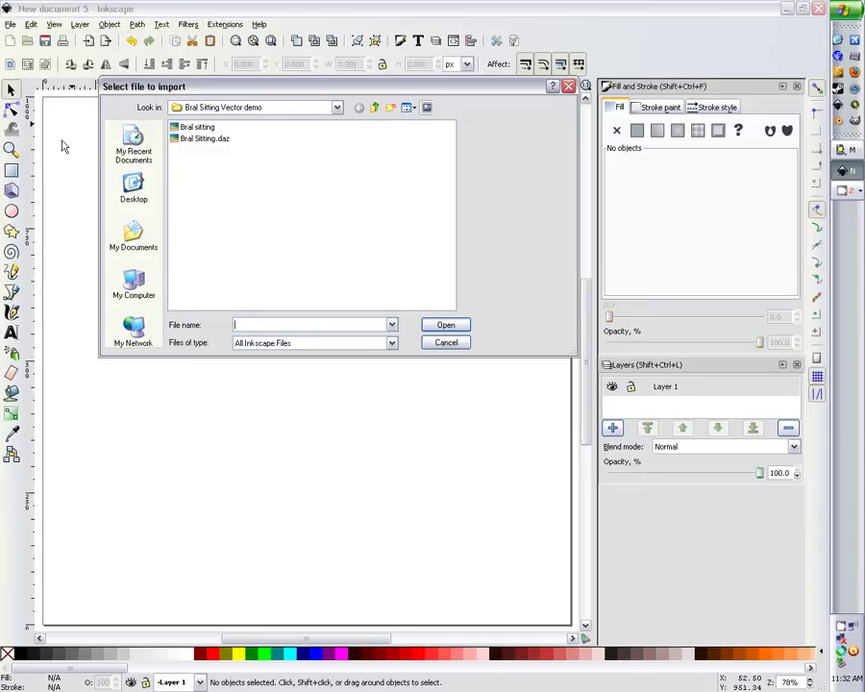
pyautogui.click(135, 192)
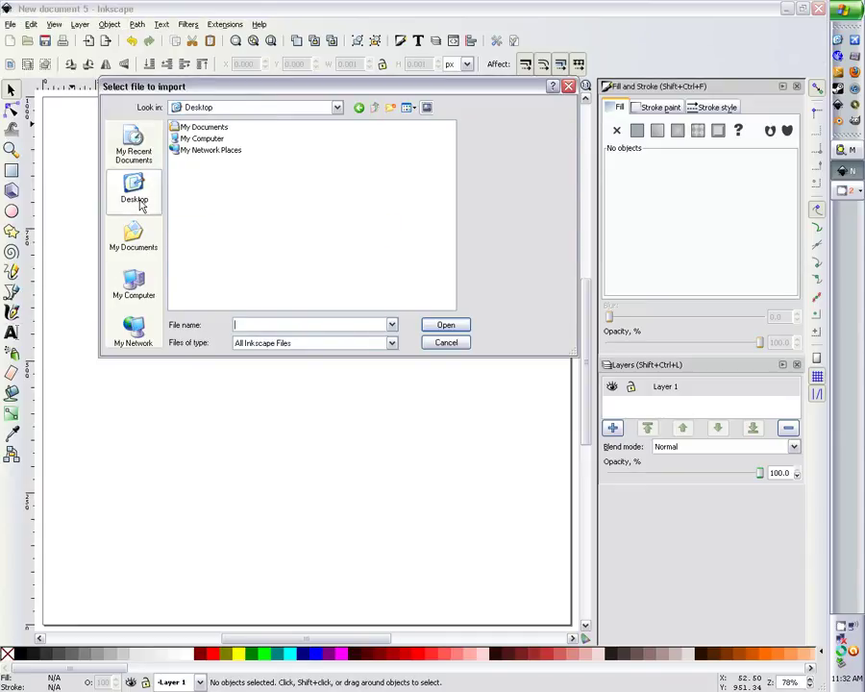
pyautogui.doubleClick(204, 138)
pyautogui.doubleClick(206, 150)
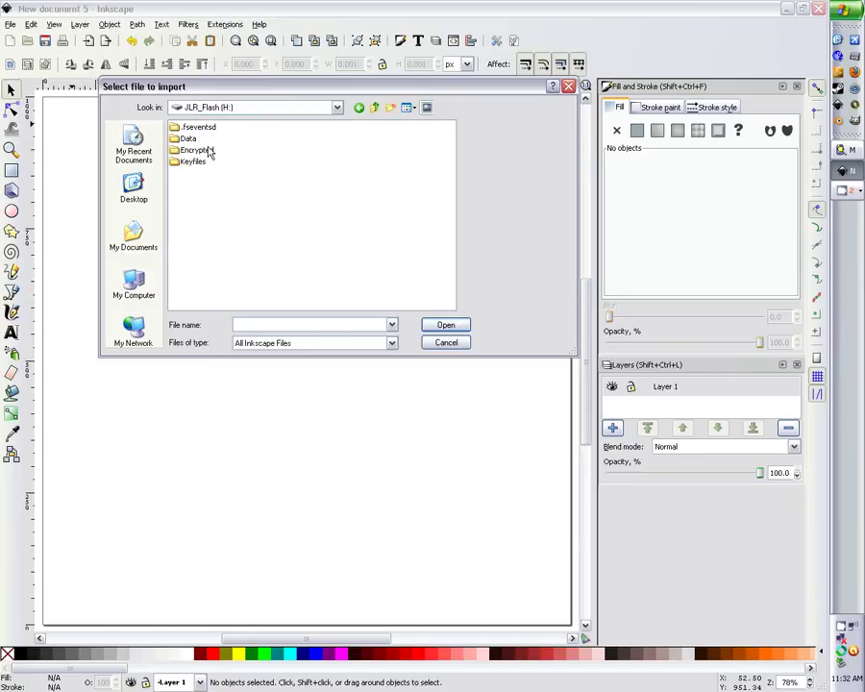
pyautogui.doubleClick(188, 138)
pyautogui.doubleClick(195, 242)
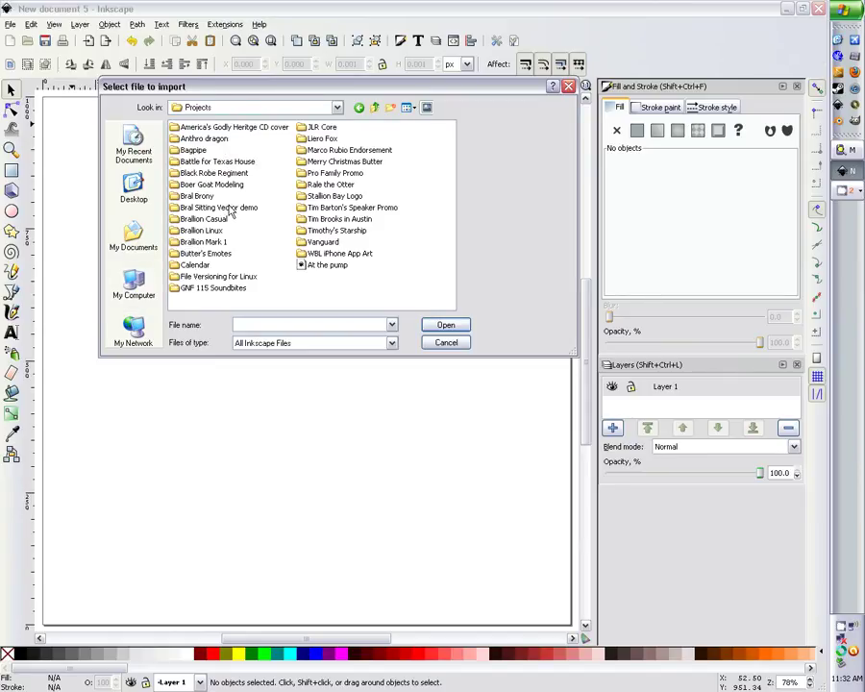
pyautogui.doubleClick(231, 208)
# Import the Bral sitting image into the drawing with the embed option
pyautogui.click(196, 127)
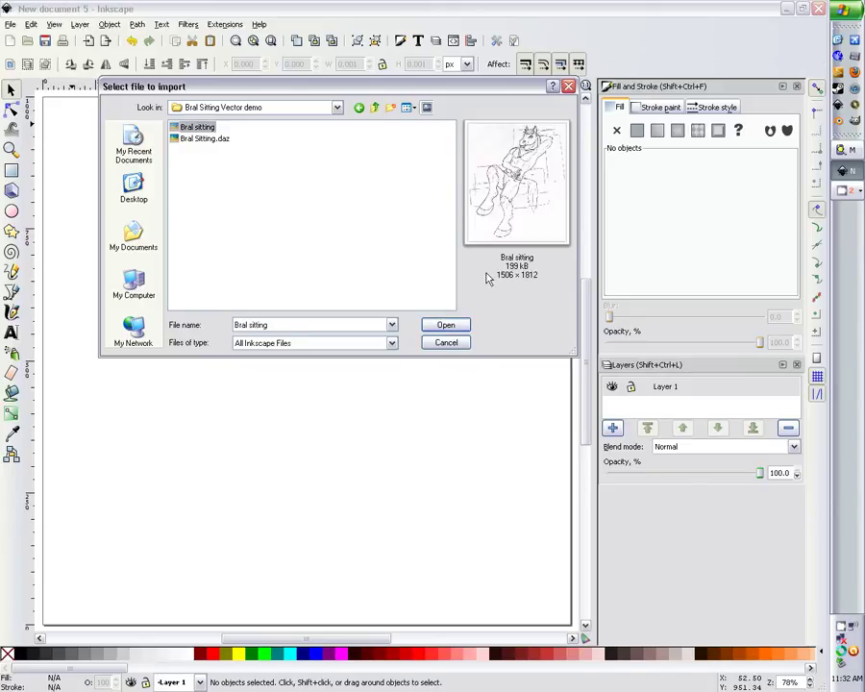
pyautogui.click(463, 327)
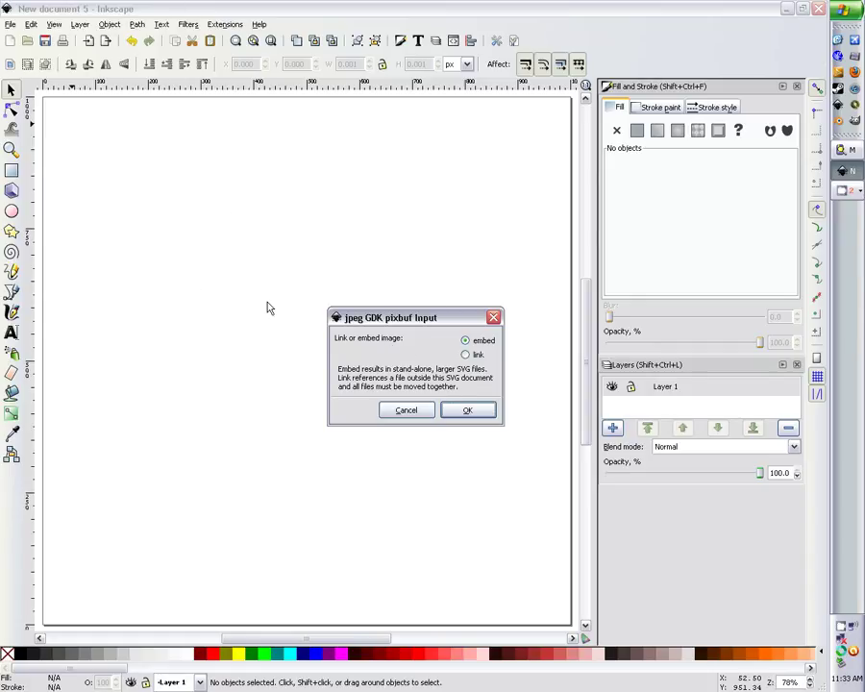
pyautogui.click(455, 416)
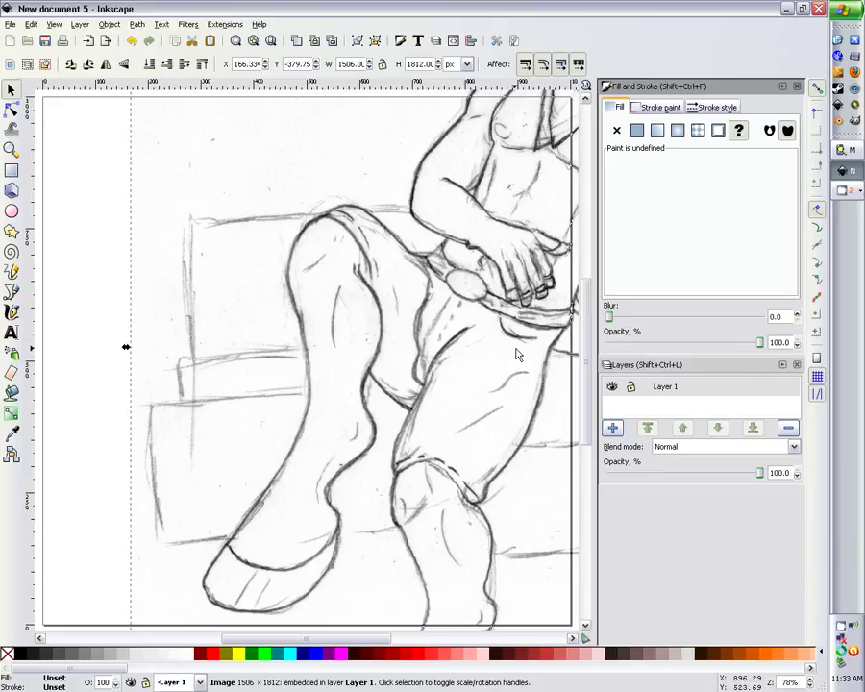
# Scale the imported sketch down proportionally to about 854 by 1028 px and centre it on the page
pyautogui.press('-')
pyautogui.press('-')
pyautogui.press('-')
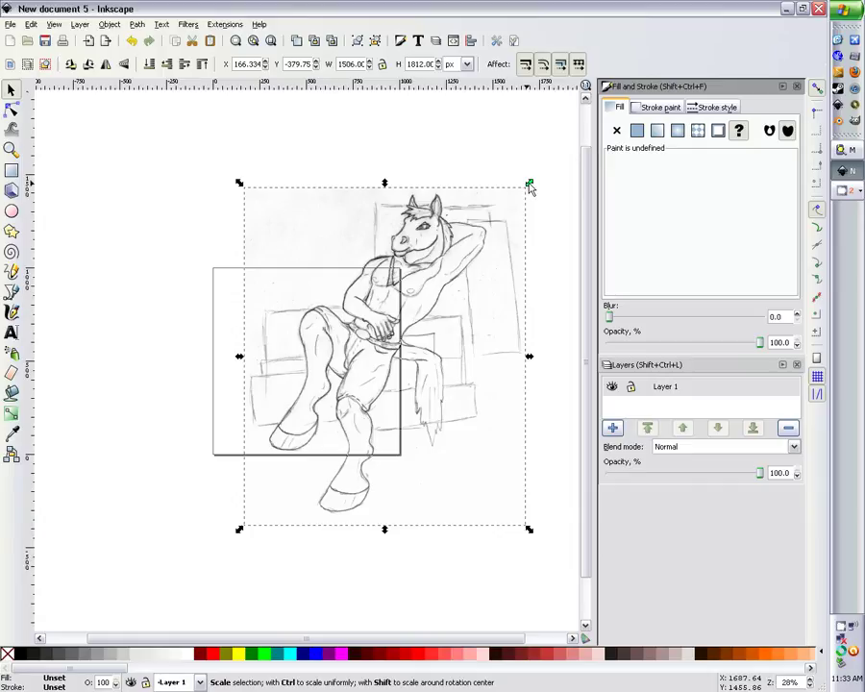
pyautogui.moveTo(530, 186)
pyautogui.mouseDown()
pyautogui.moveTo(444, 162)
pyautogui.moveTo(465, 234)
pyautogui.moveTo(398, 279)
pyautogui.moveTo(350, 275)
pyautogui.mouseUp()
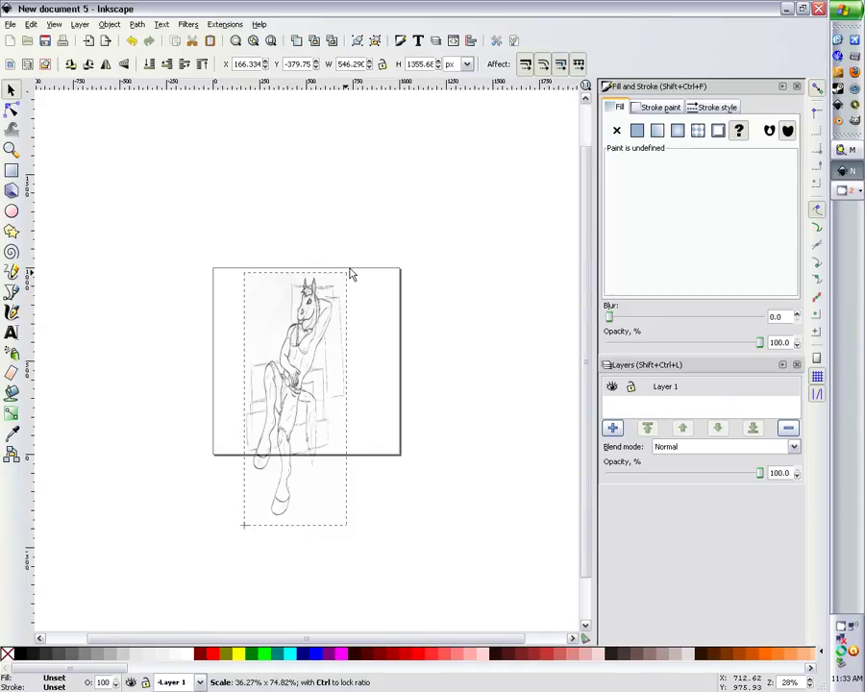
pyautogui.moveTo(351, 275)
pyautogui.mouseDown()
pyautogui.moveTo(436, 218)
pyautogui.moveTo(423, 223)
pyautogui.mouseUp()
pyautogui.moveTo(354, 387)
pyautogui.mouseDown()
pyautogui.moveTo(317, 334)
pyautogui.moveTo(328, 330)
pyautogui.moveTo(311, 360)
pyautogui.moveTo(330, 379)
pyautogui.moveTo(376, 380)
pyautogui.moveTo(376, 342)
pyautogui.moveTo(323, 326)
pyautogui.moveTo(317, 313)
pyautogui.moveTo(328, 318)
pyautogui.mouseUp()
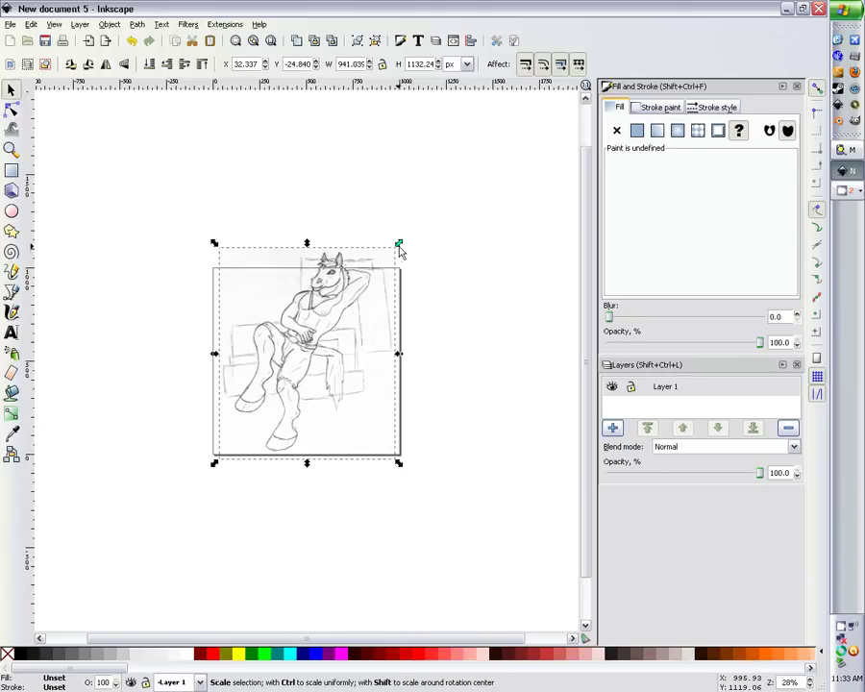
pyautogui.moveTo(399, 244)
pyautogui.mouseDown()
pyautogui.moveTo(377, 270)
pyautogui.moveTo(384, 256)
pyautogui.mouseUp()
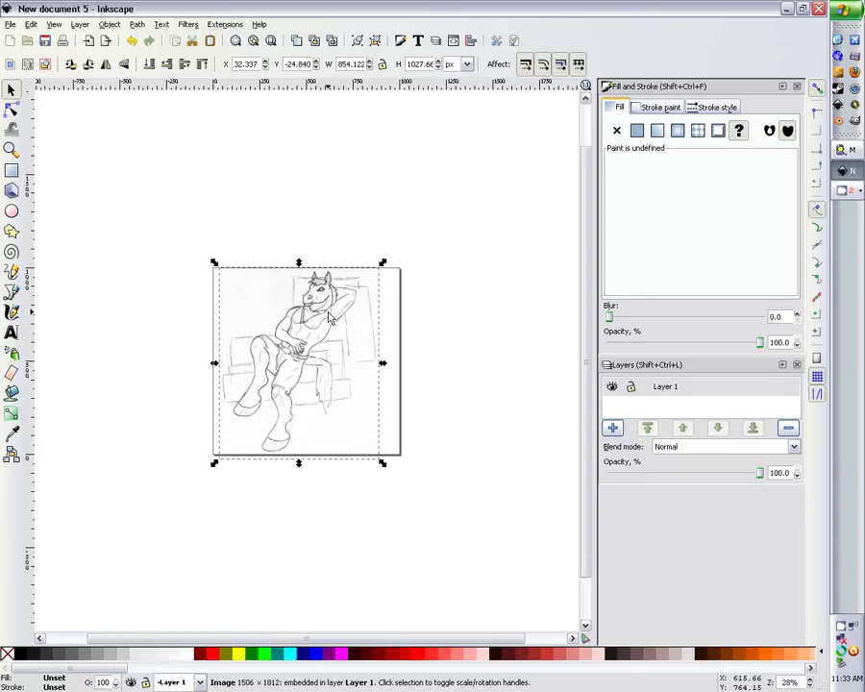
pyautogui.moveTo(318, 324); pyautogui.dragTo(331, 325)
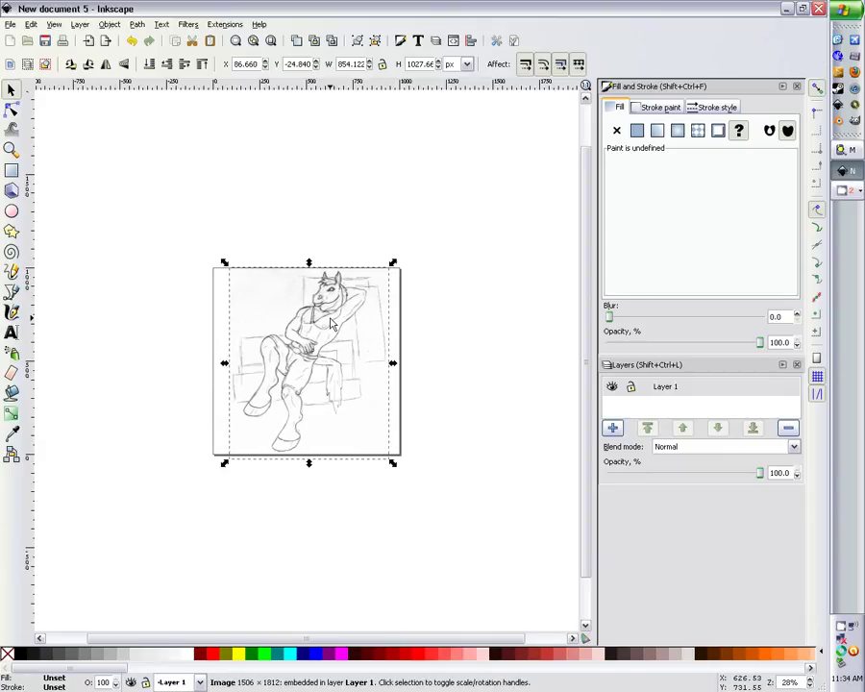
# Draw a closed six-node straight-edged Bezier shape, about 185 by 240 px, in the empty area beside the figure's head
pyautogui.click(271, 41)
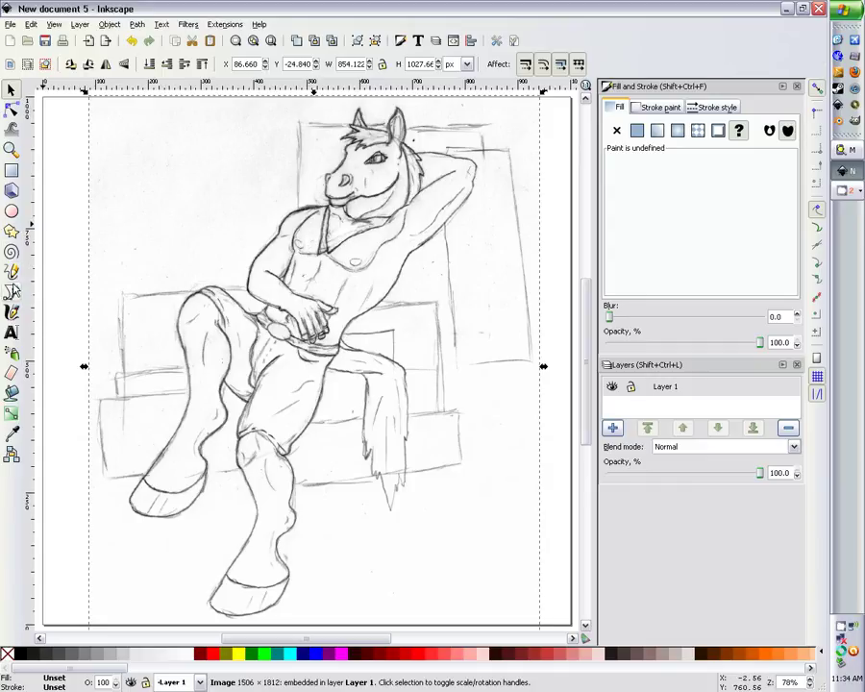
pyautogui.click(13, 293)
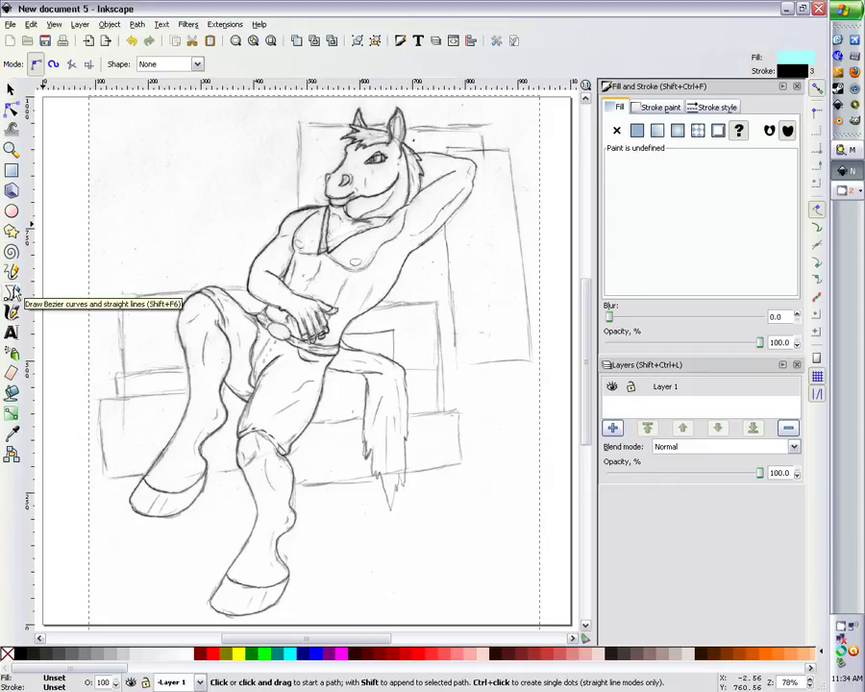
pyautogui.click(196, 132)
pyautogui.click(142, 158)
pyautogui.click(122, 220)
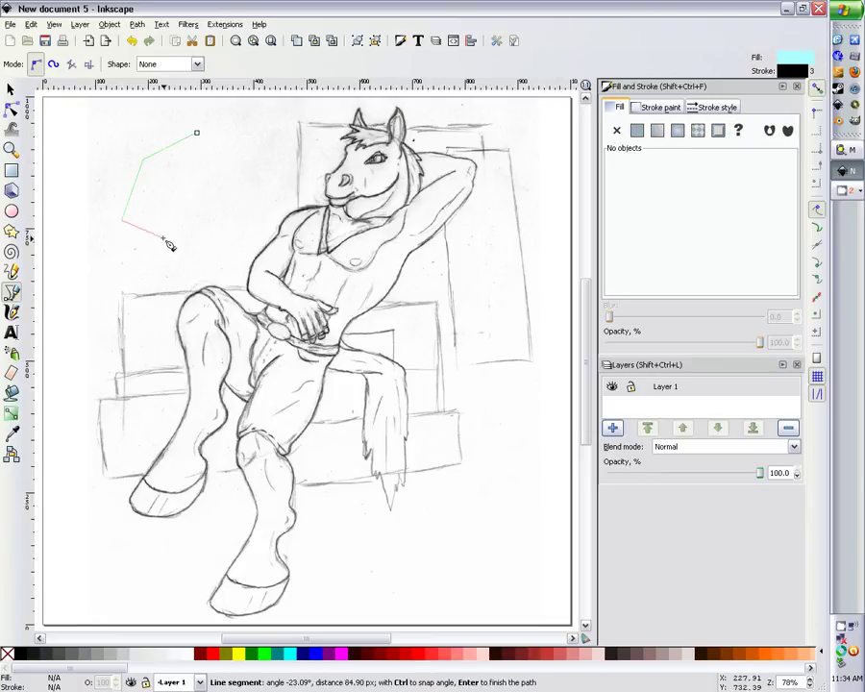
pyautogui.click(174, 255)
pyautogui.click(218, 220)
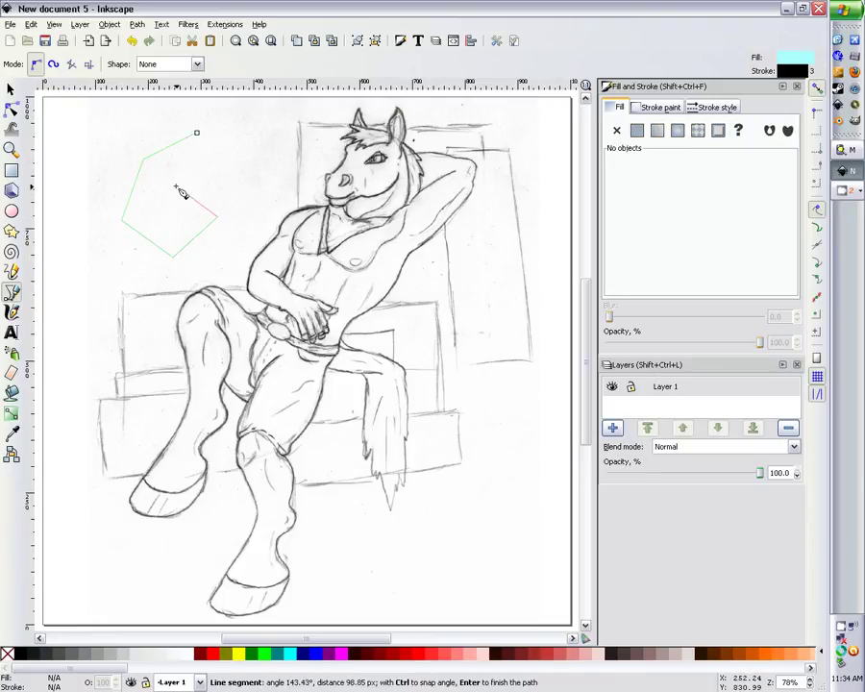
pyautogui.click(174, 182)
pyautogui.click(197, 136)
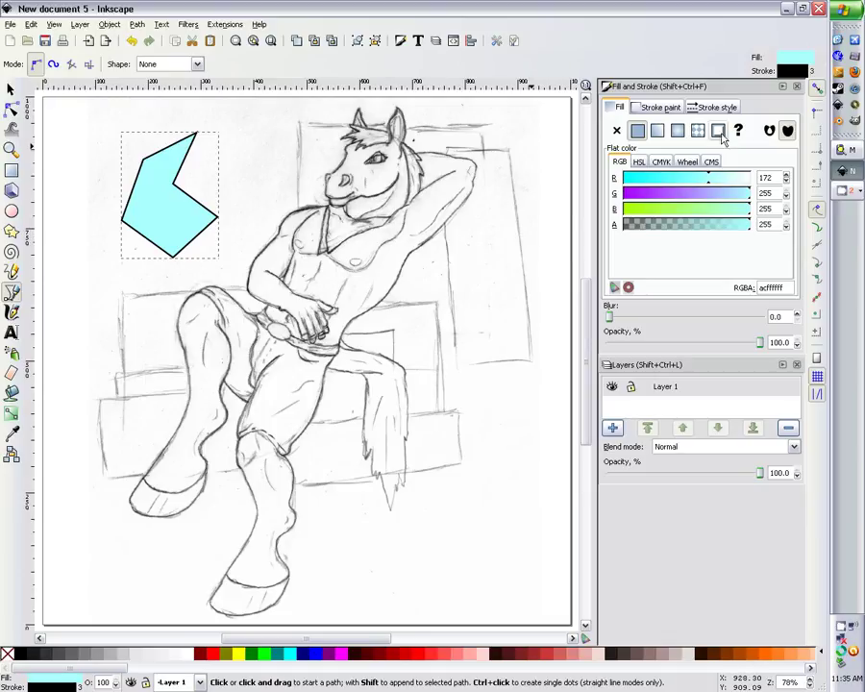
# Set the polygon's fill to white by raising red to 255, and remove its stroke paint
pyautogui.moveTo(729, 178); pyautogui.dragTo(769, 183)
pyautogui.click(660, 107)
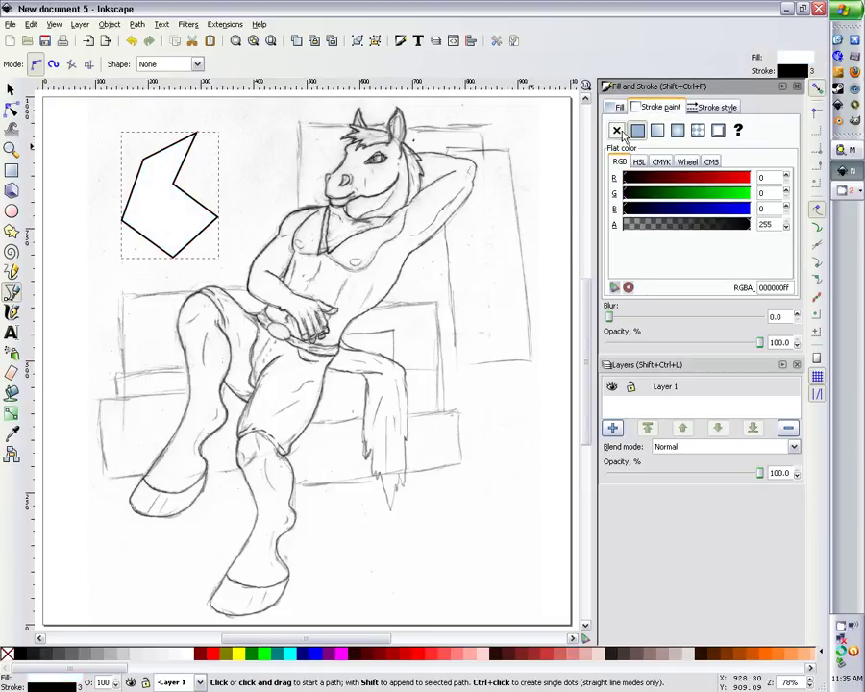
pyautogui.click(617, 130)
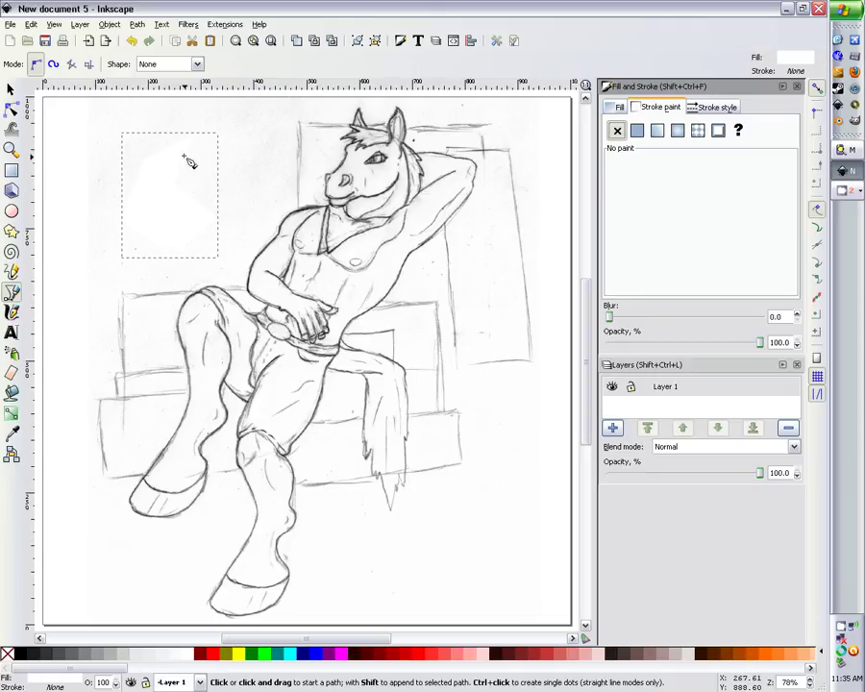
# Set the polygon's fill to light cyan with red at 130, and give it a flat black stroke
pyautogui.click(620, 107)
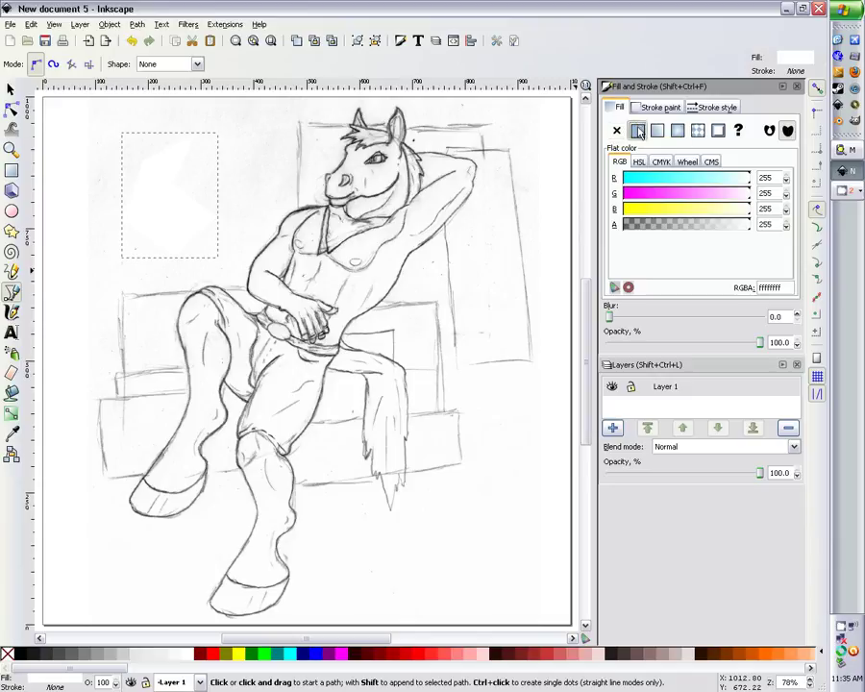
pyautogui.moveTo(743, 185); pyautogui.dragTo(688, 189)
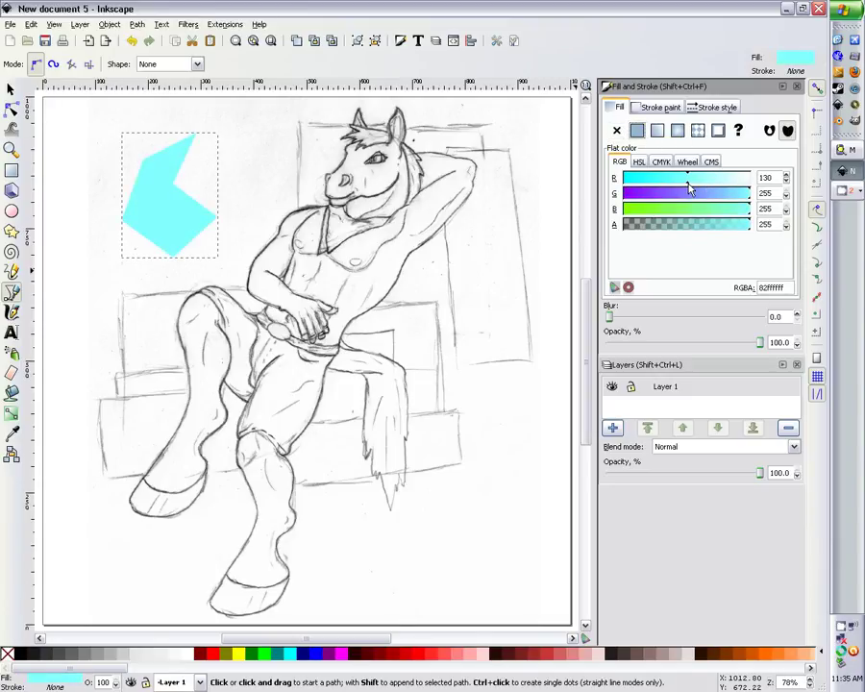
pyautogui.click(652, 112)
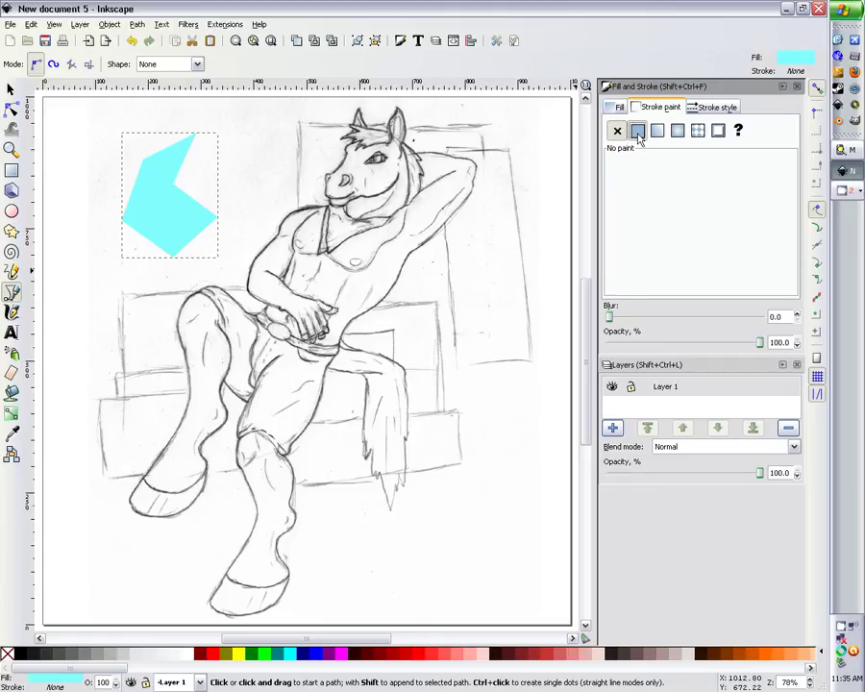
pyautogui.click(637, 132)
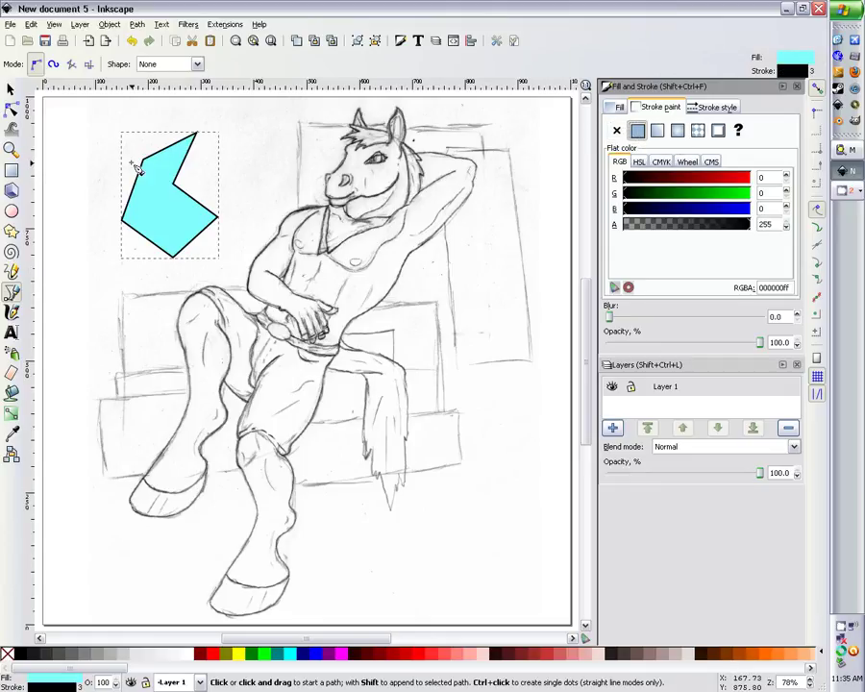
# Try a 1 px stroke width on the polygon and set it back to 3 px
pyautogui.click(715, 110)
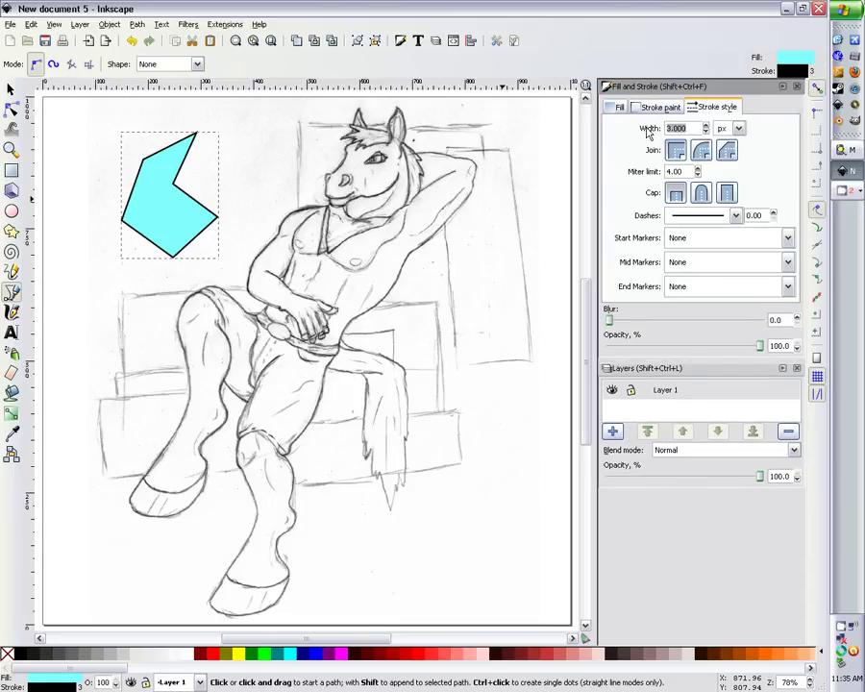
pyautogui.write('1')
pyautogui.press('Return')
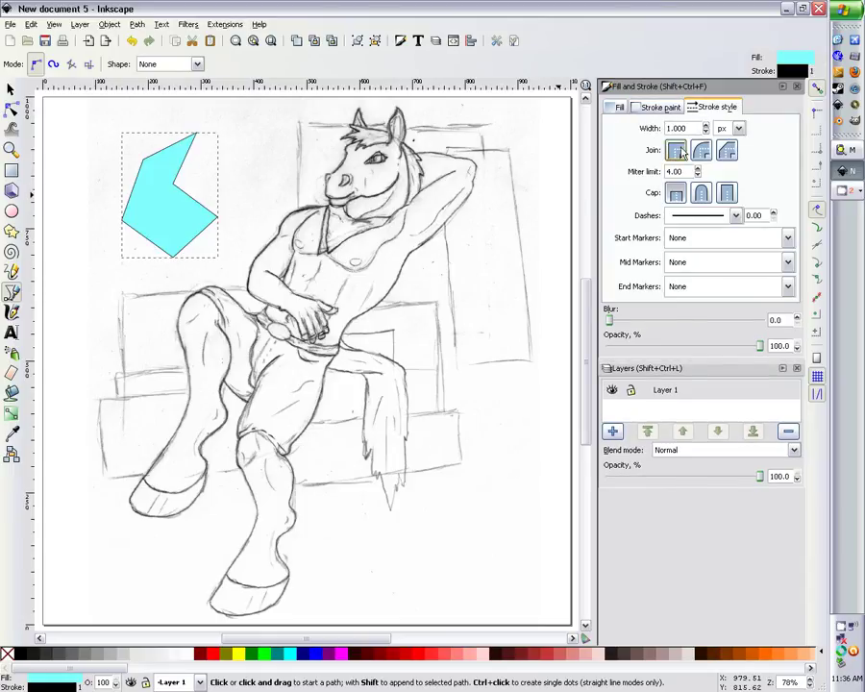
pyautogui.write('3')
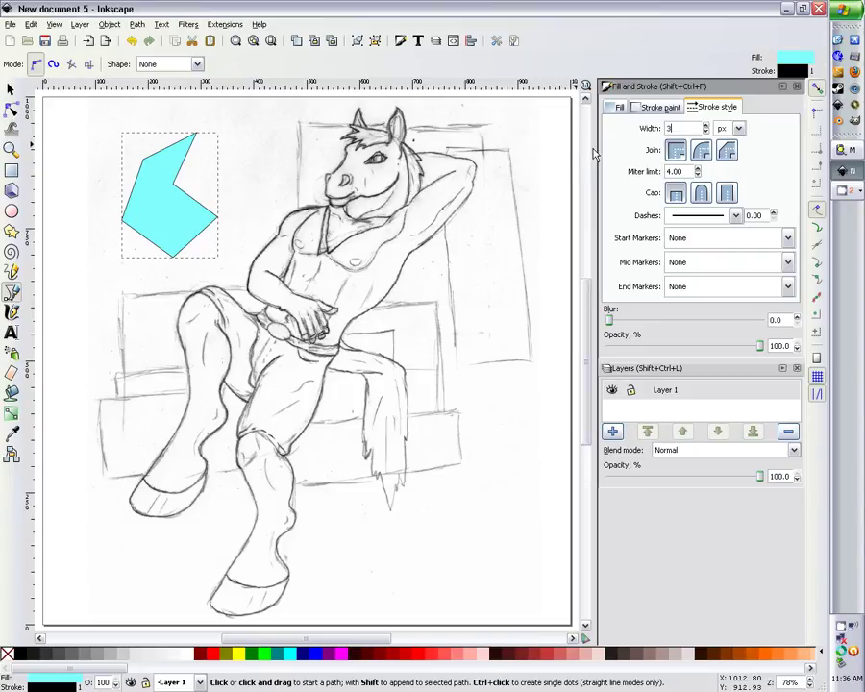
pyautogui.press('Return')
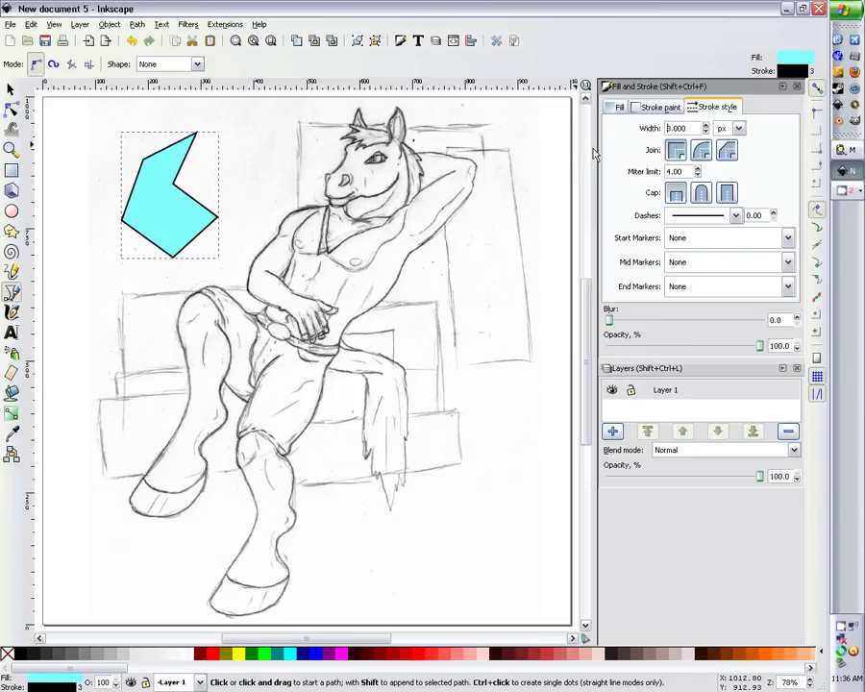
# Switch to the selection tool and rename Layer 1 as Sketch
pyautogui.click(11, 90)
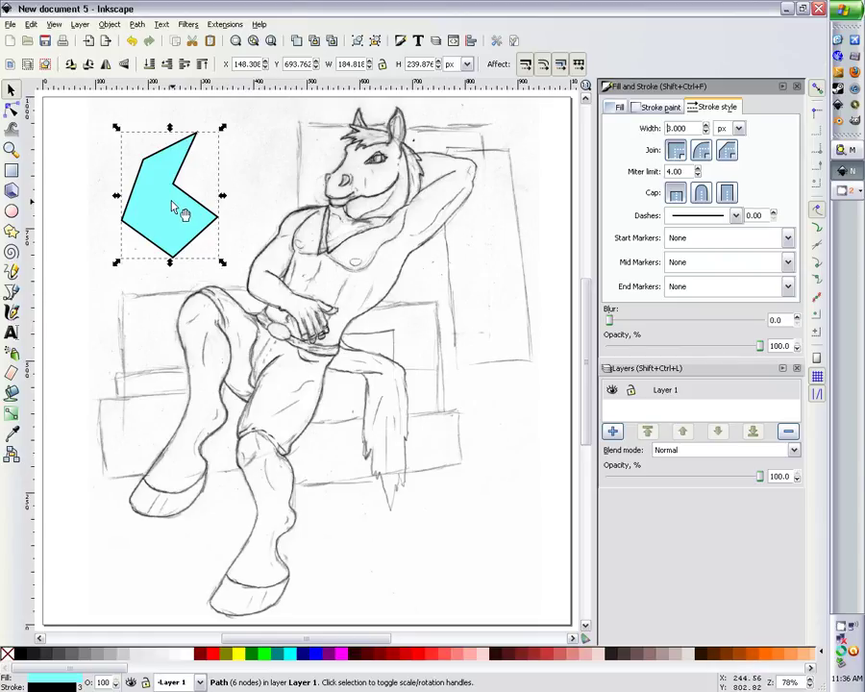
pyautogui.click(665, 389)
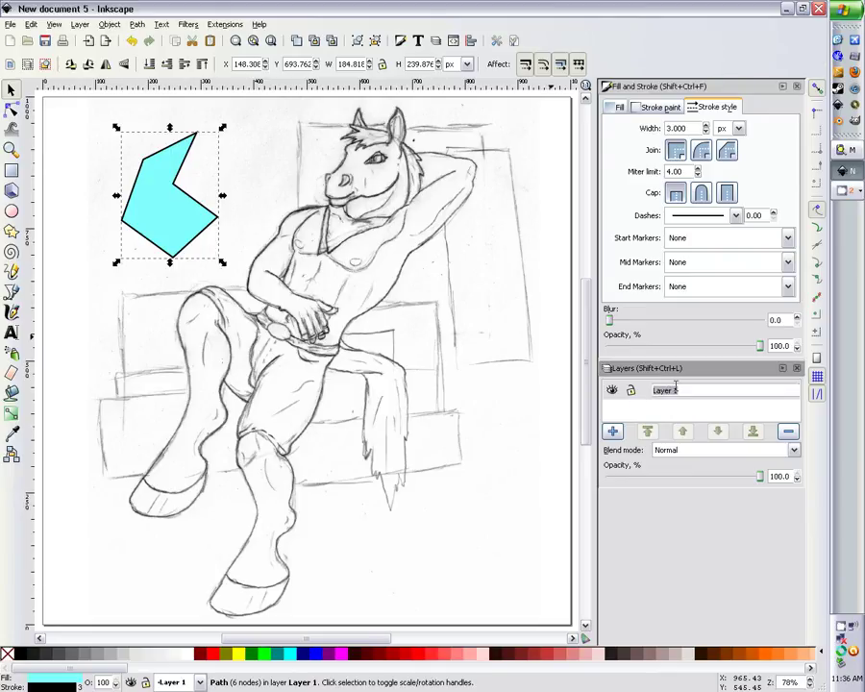
pyautogui.write('Sketch')
pyautogui.press('Return')
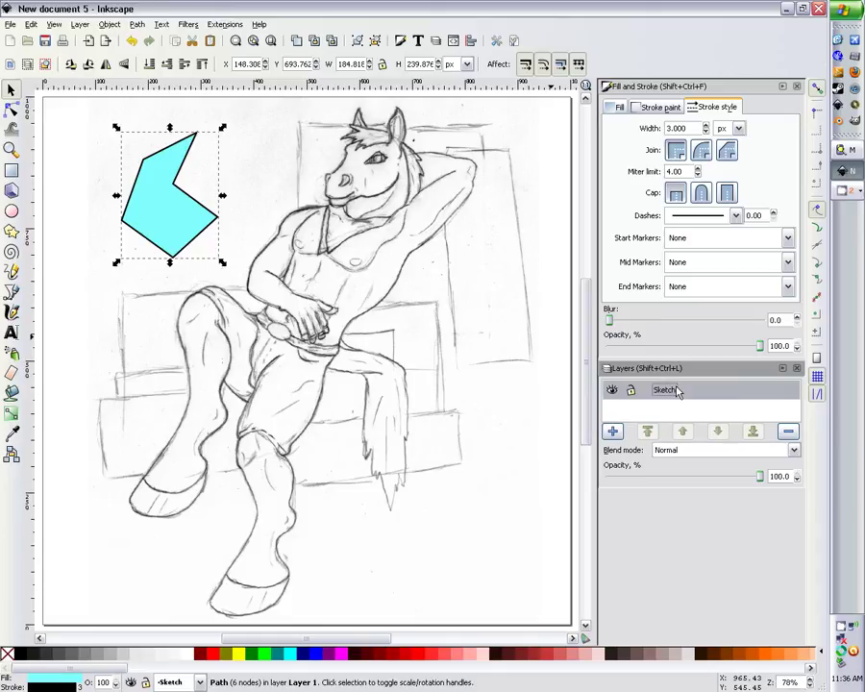
# Add a new layer named Outline above the Sketch layer
pyautogui.click(612, 430)
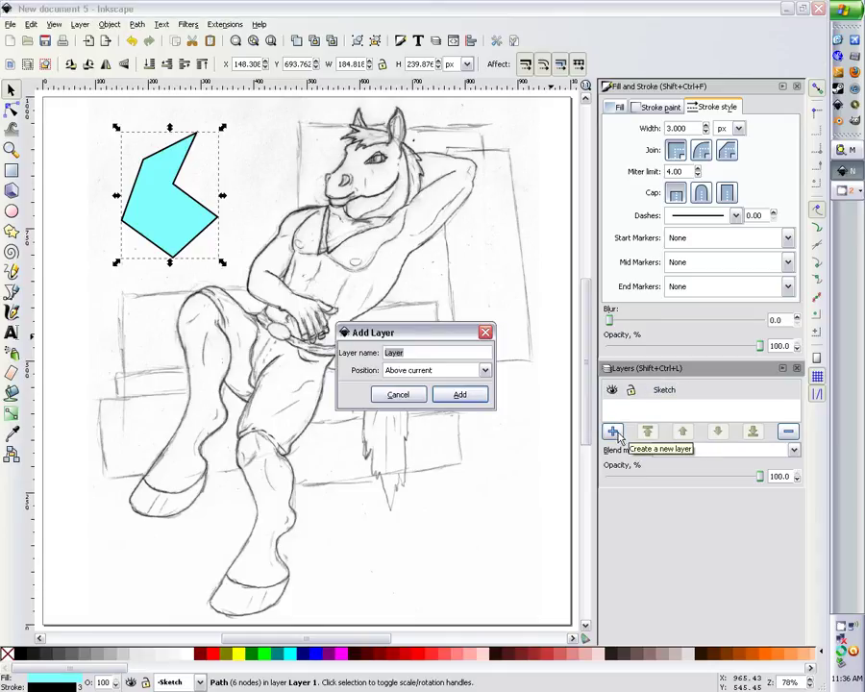
pyautogui.click(465, 395)
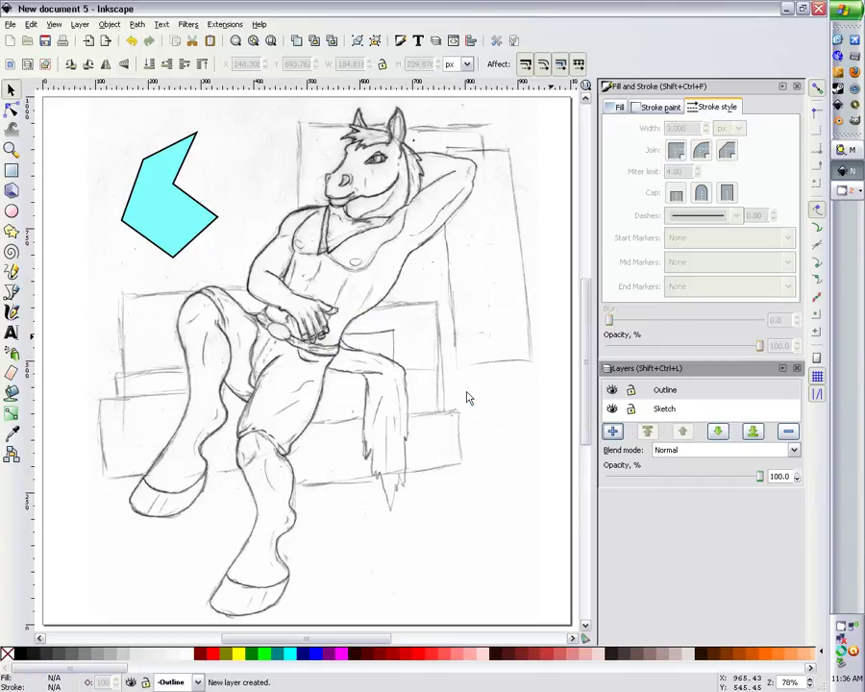
pyautogui.click(667, 389)
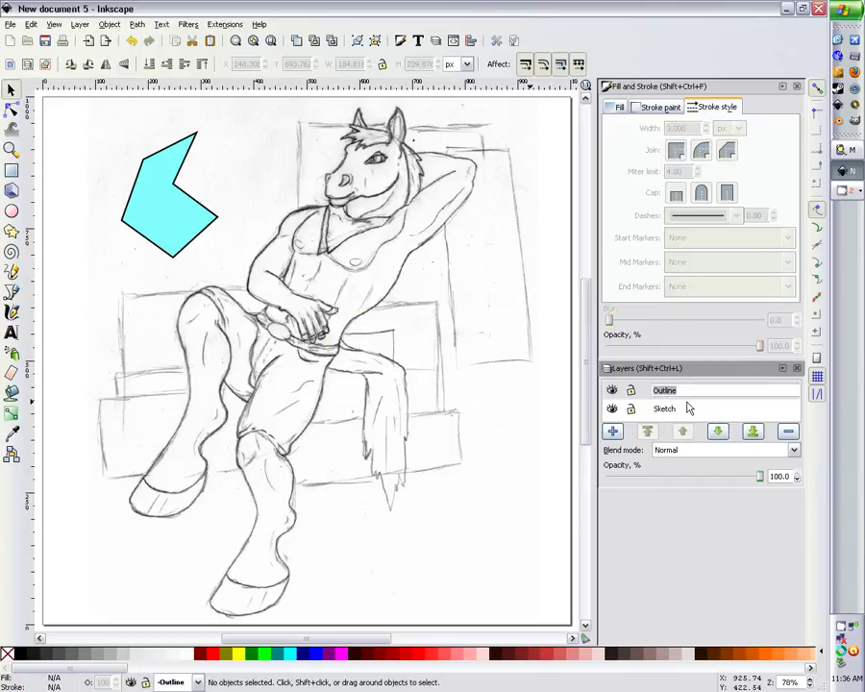
# Keep the name Outline for the new layer and lower its opacity to 67.7%
pyautogui.press('Return')
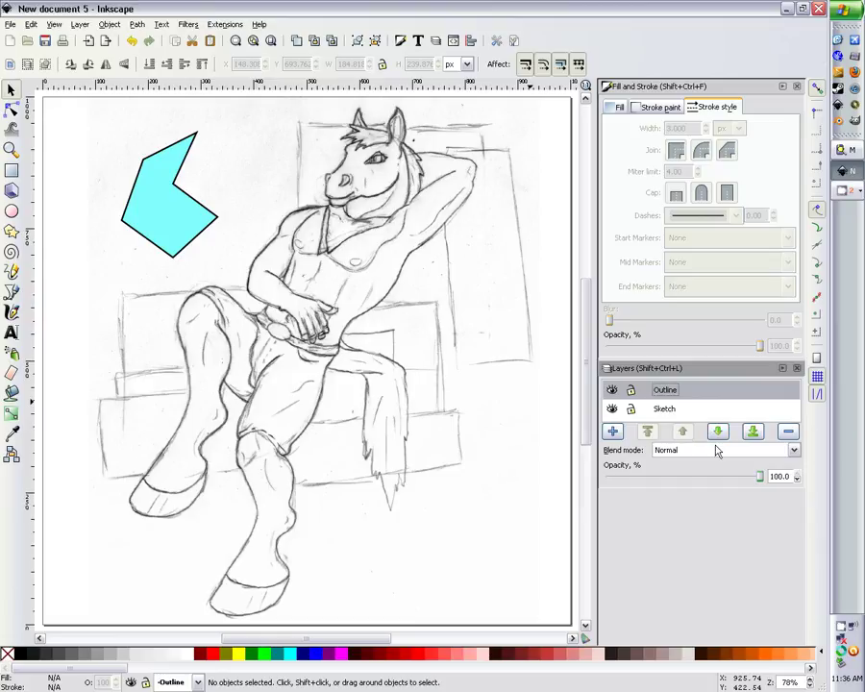
pyautogui.moveTo(759, 479); pyautogui.dragTo(712, 482)
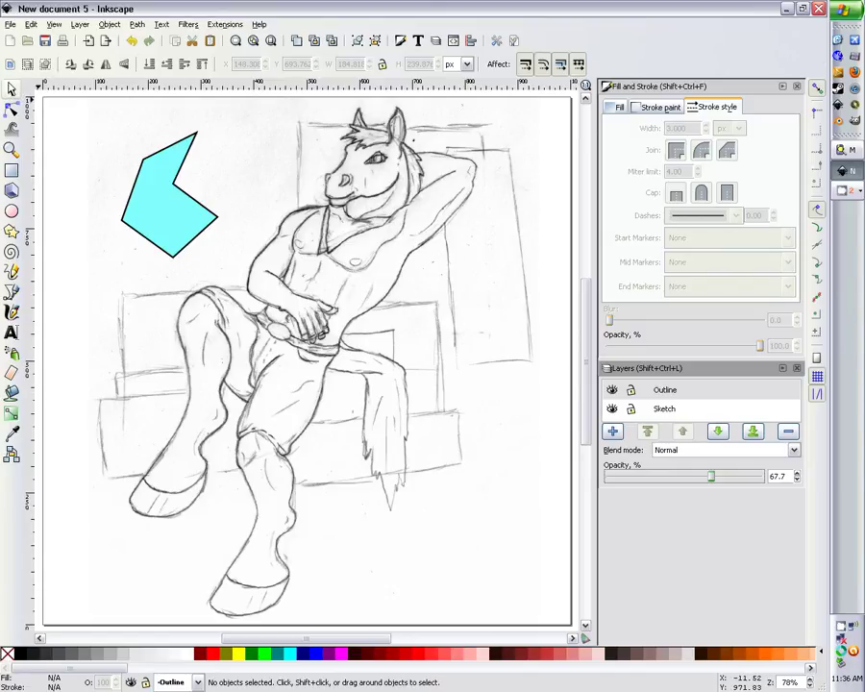
pyautogui.click(12, 111)
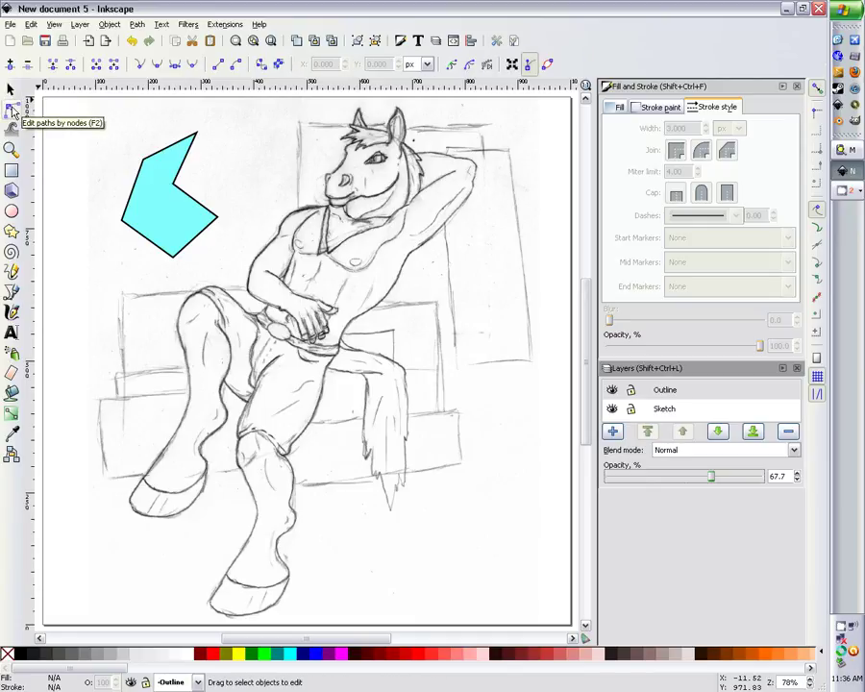
pyautogui.click(13, 291)
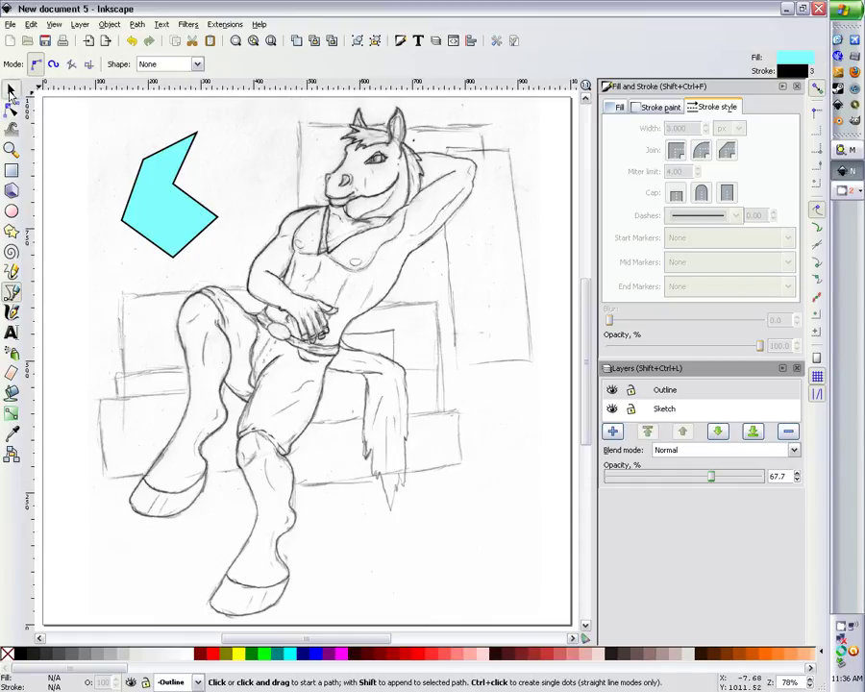
pyautogui.click(10, 90)
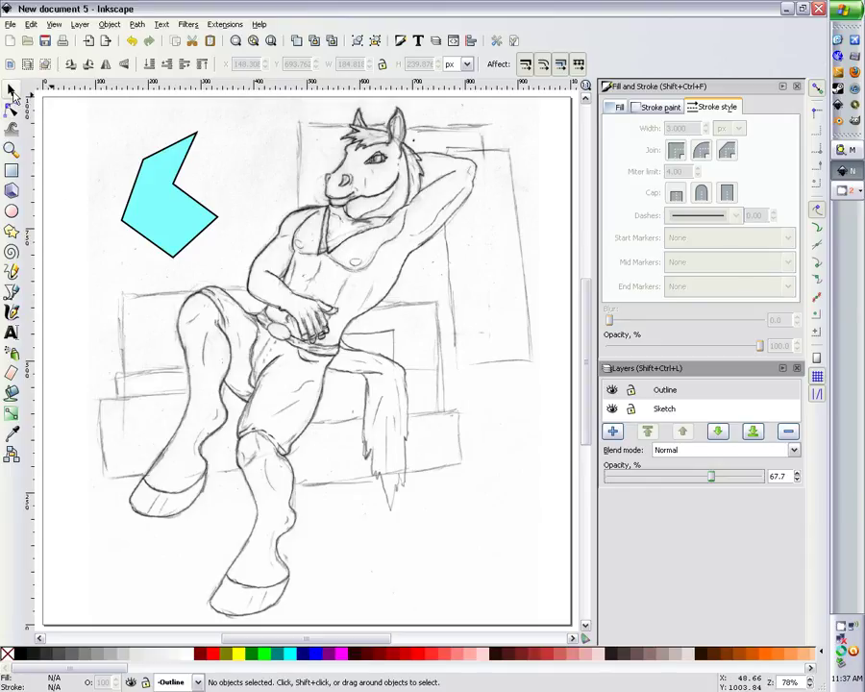
# Move the cyan polygon from the Sketch layer up to the Outline layer and place it over the character's chest and raised arm
pyautogui.click(321, 161)
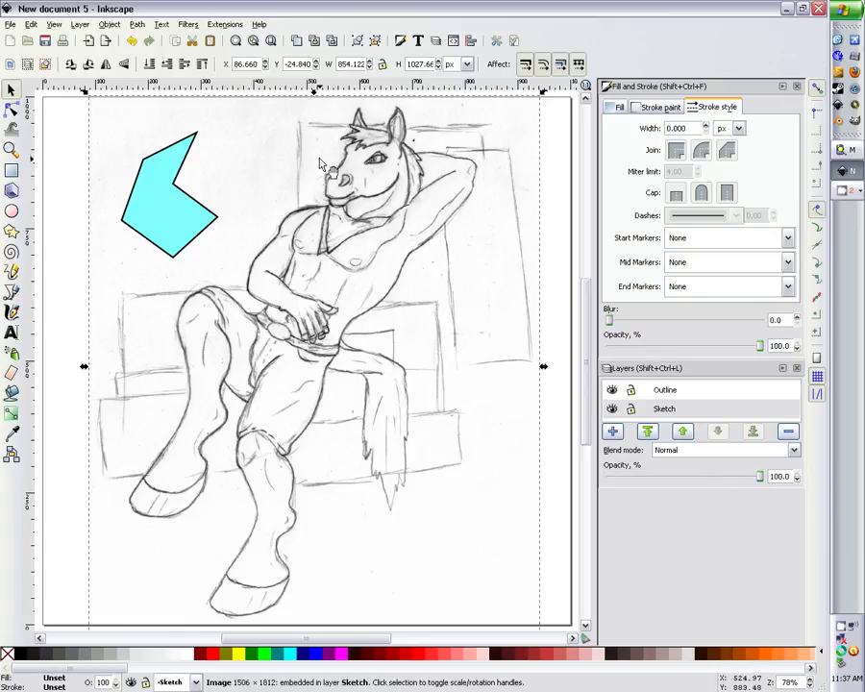
pyautogui.click(177, 216)
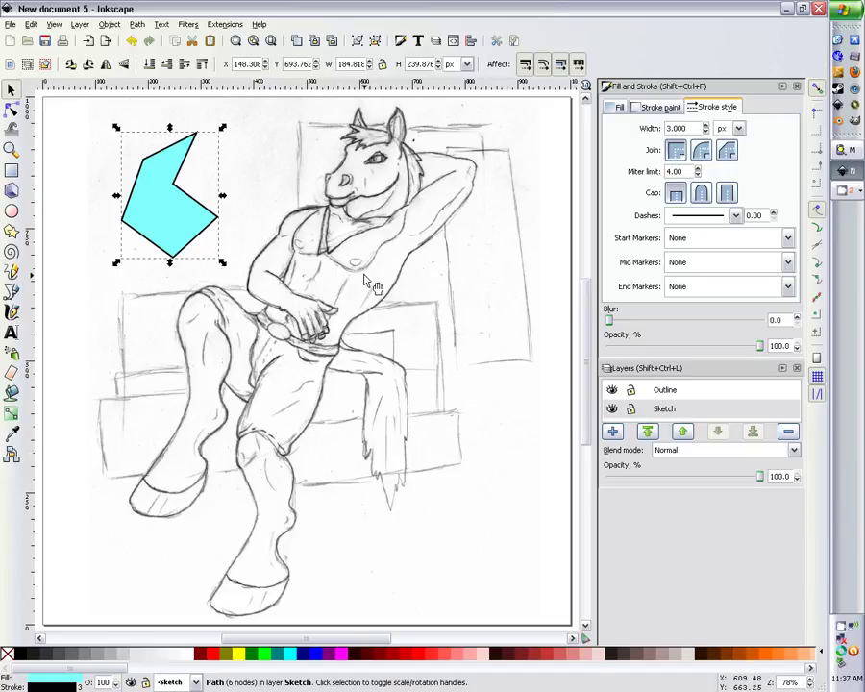
pyautogui.press('shift')
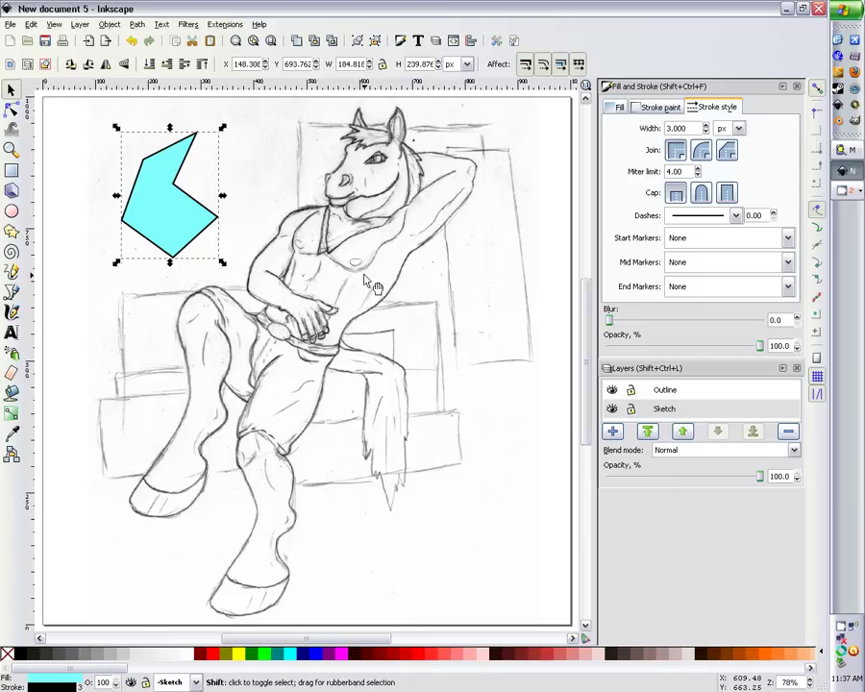
pyautogui.hotkey('shift', 'pageup')
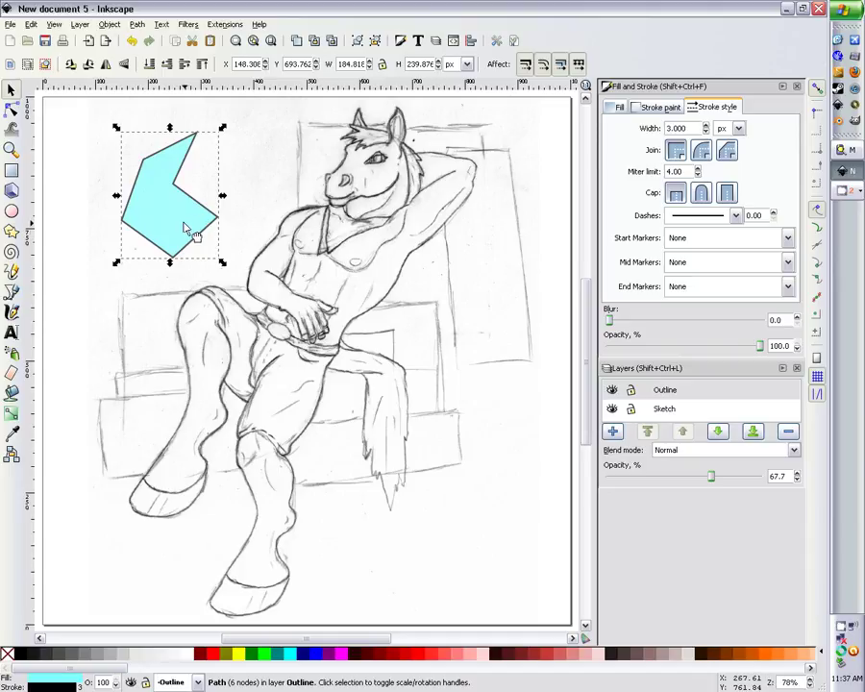
pyautogui.moveTo(190, 231); pyautogui.dragTo(429, 265)
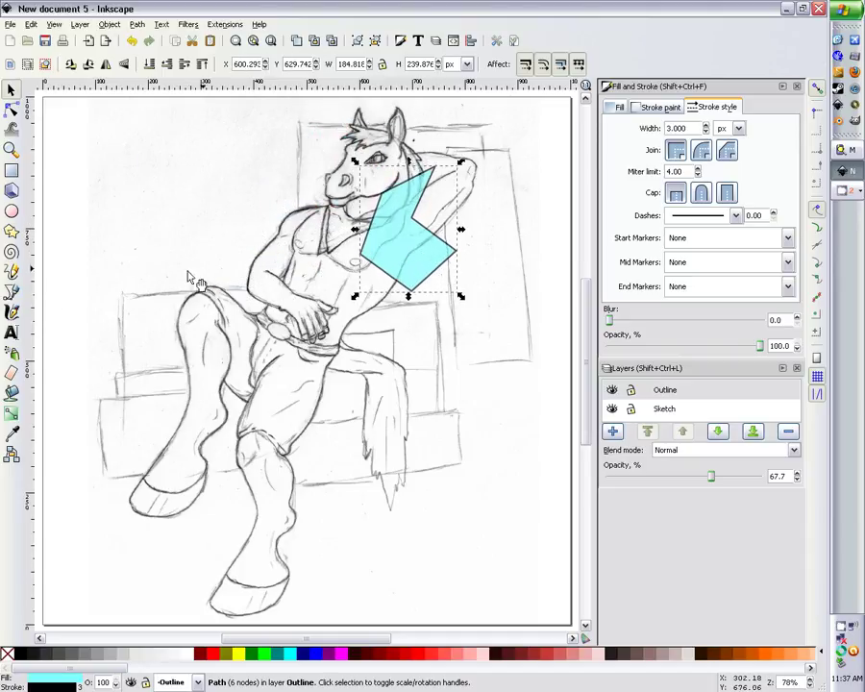
# Draw a closed eight-node Bezier polygon about 216 by 218 px beside the character's waist on the Outline layer
pyautogui.click(13, 294)
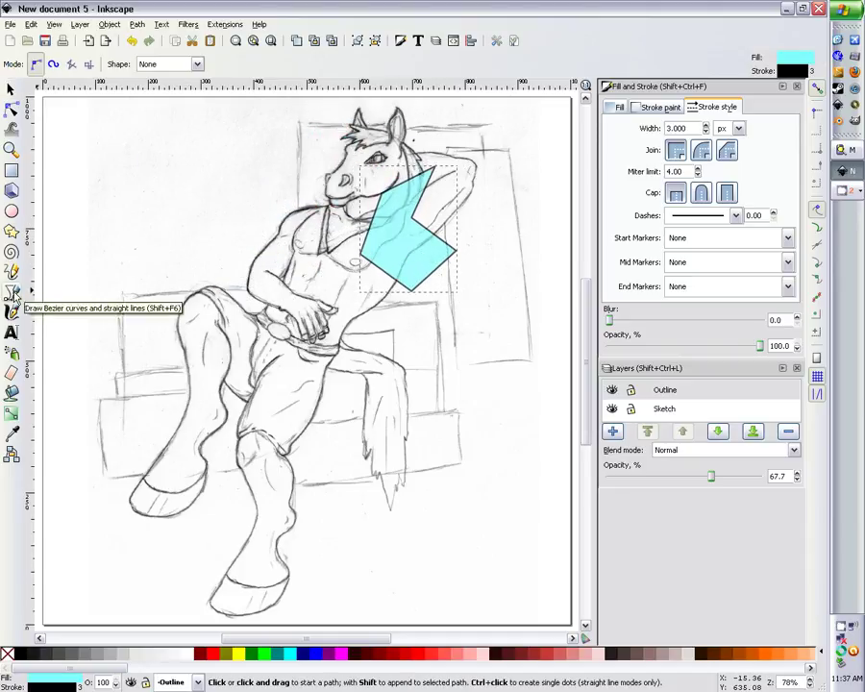
pyautogui.click(351, 348)
pyautogui.click(396, 263)
pyautogui.click(410, 223)
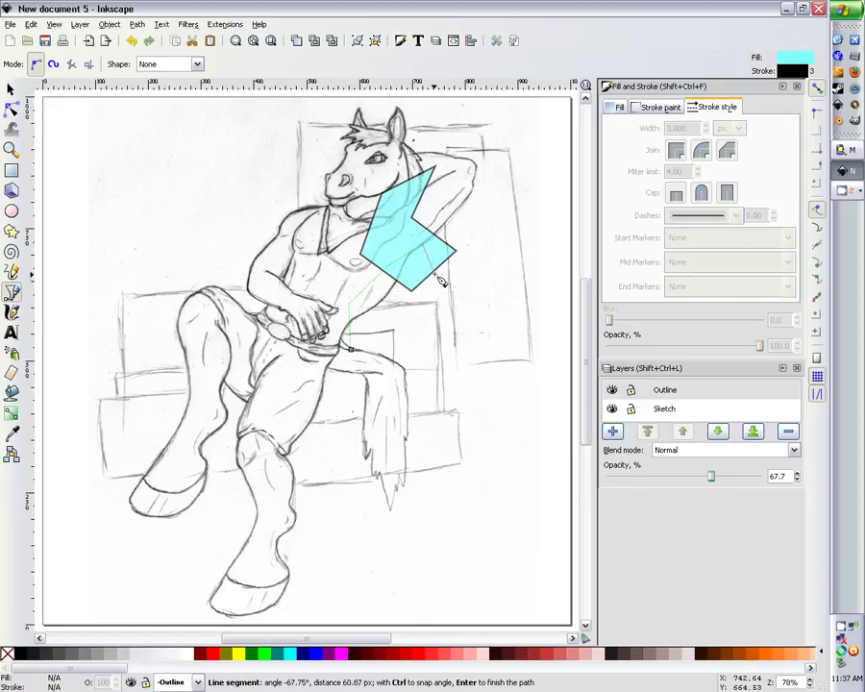
pyautogui.click(444, 286)
pyautogui.click(464, 328)
pyautogui.click(403, 359)
pyautogui.click(351, 348)
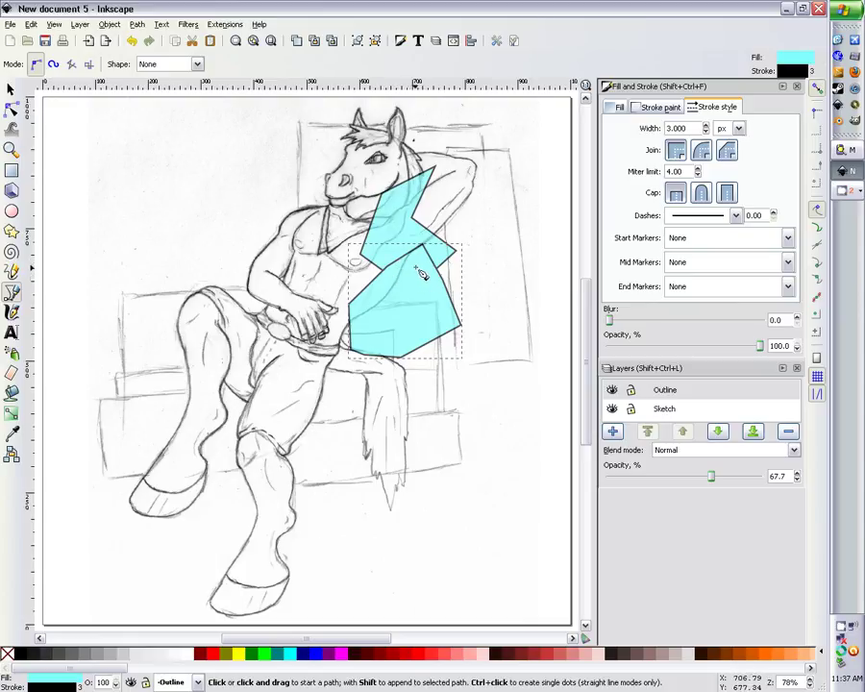
# Switch to the selection tool, hide the Sketch layer to view the polygons alone, and show it again
pyautogui.click(11, 89)
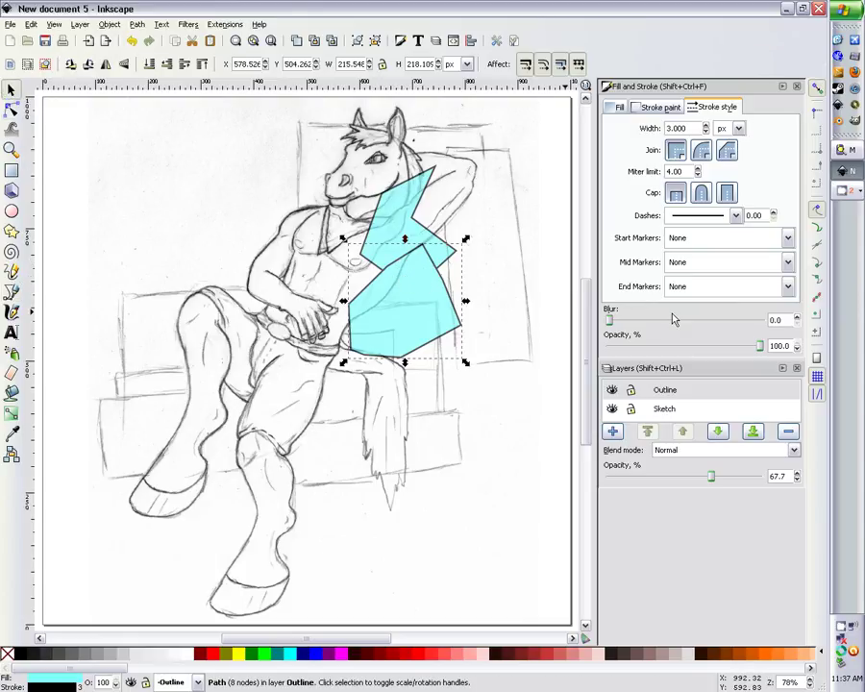
pyautogui.click(612, 409)
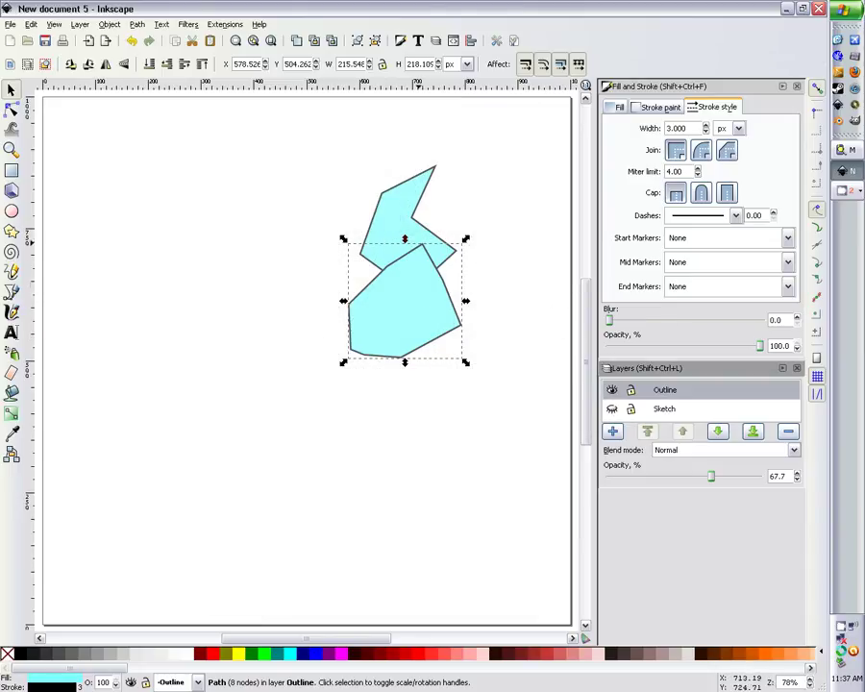
pyautogui.click(612, 409)
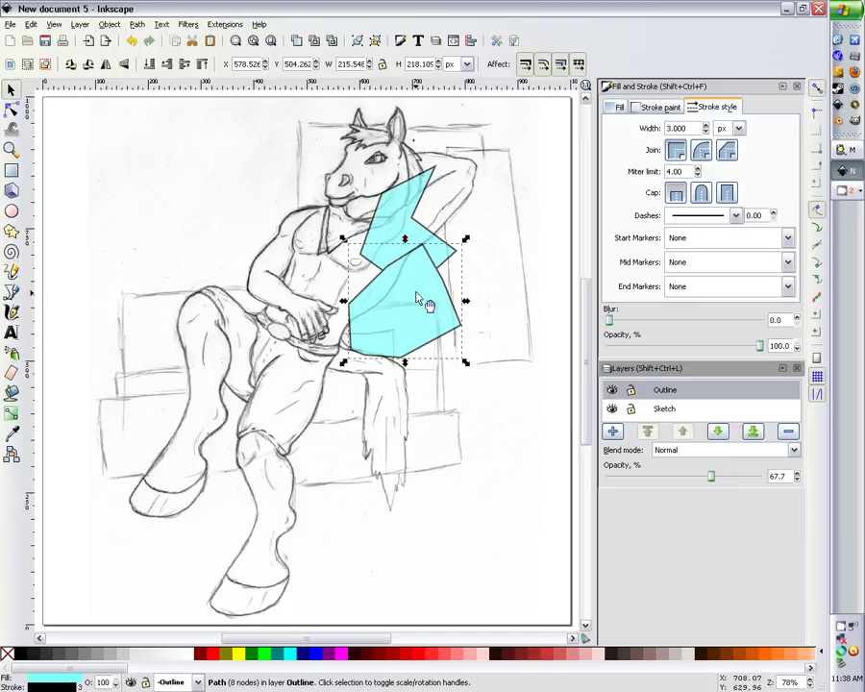
# Shift the second polygon slightly up and to the left, and delete both cyan polygons from the Outline layer
pyautogui.moveTo(420, 300)
pyautogui.mouseDown()
pyautogui.moveTo(452, 289)
pyautogui.moveTo(492, 235)
pyautogui.moveTo(480, 221)
pyautogui.moveTo(411, 274)
pyautogui.moveTo(379, 270)
pyautogui.moveTo(410, 285)
pyautogui.mouseUp()
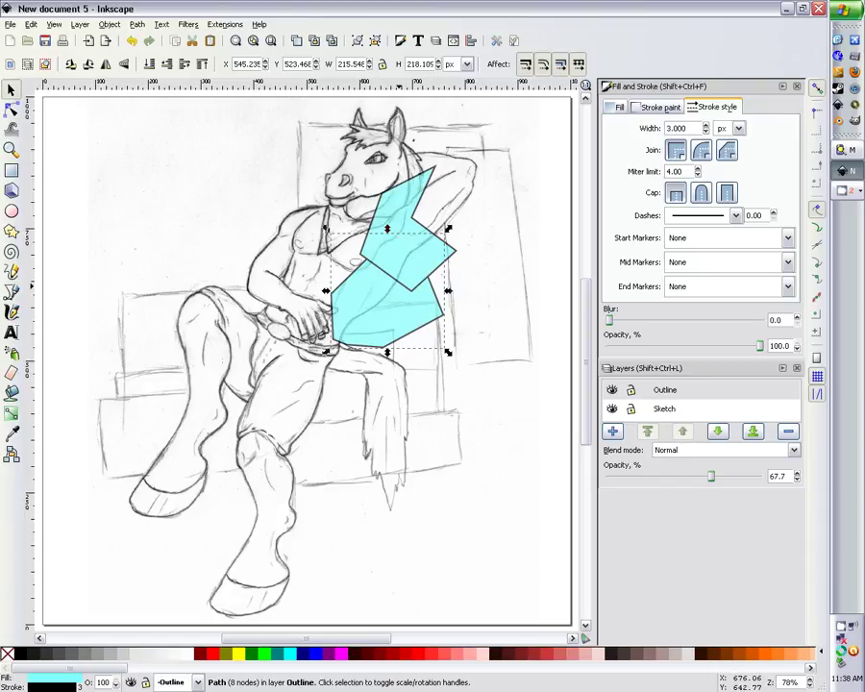
pyautogui.click(403, 236)
pyautogui.press('Delete')
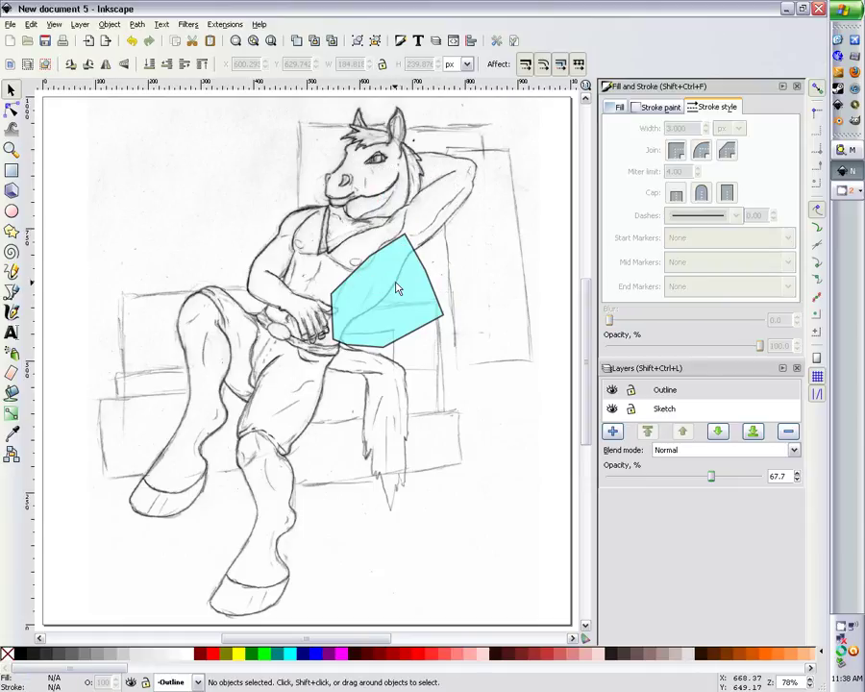
pyautogui.click(396, 286)
pyautogui.press('Delete')
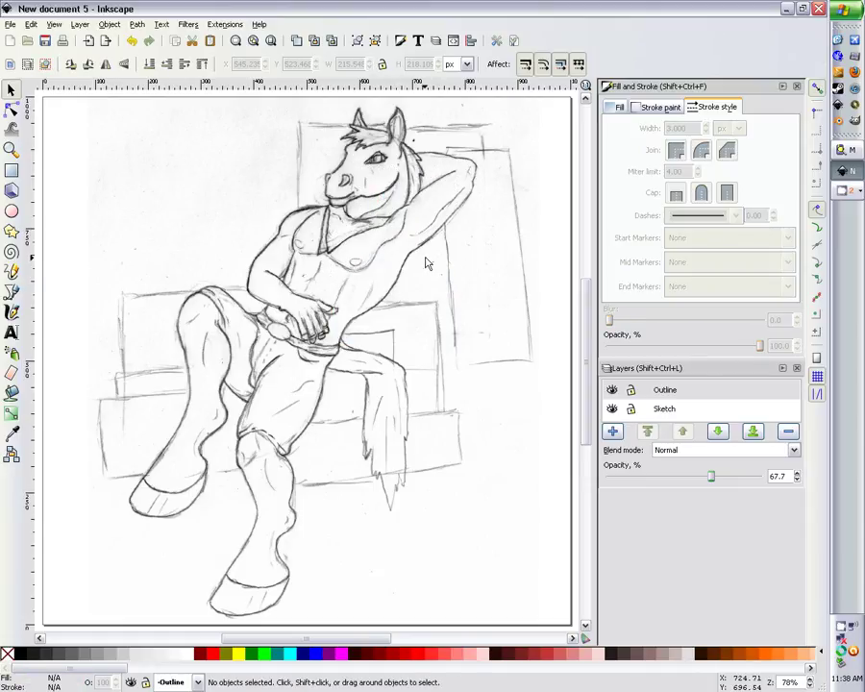